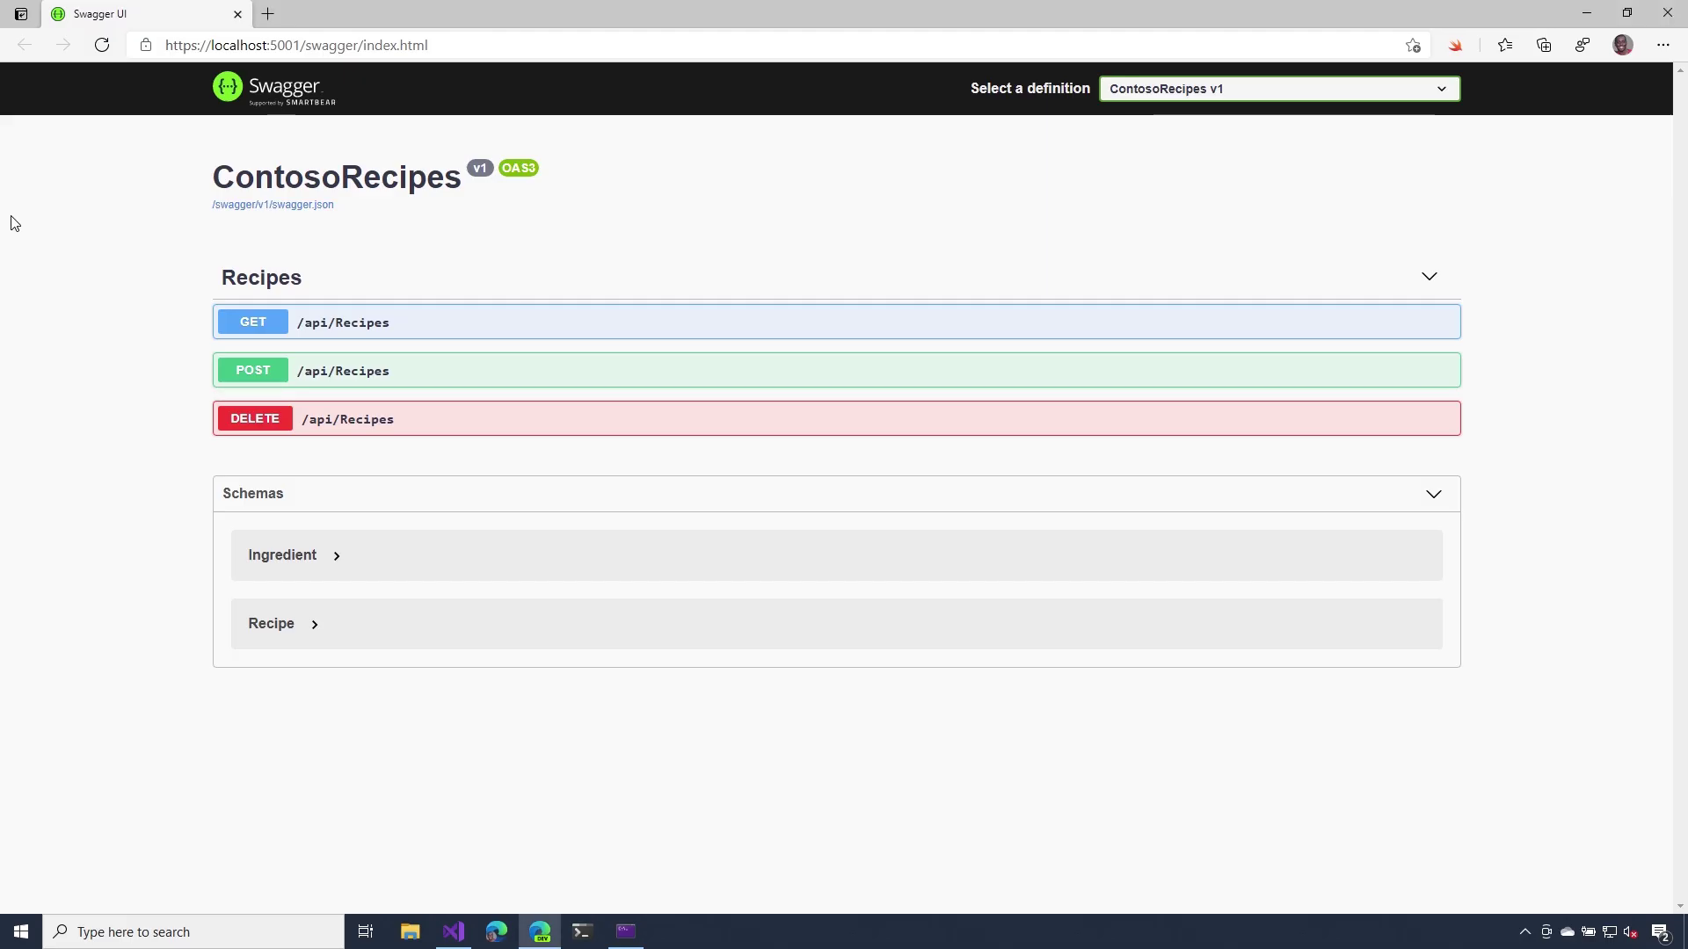
- Expand POST /api/Recipes in Try it out mode and replace the example JSON body with {}
click(409, 374)
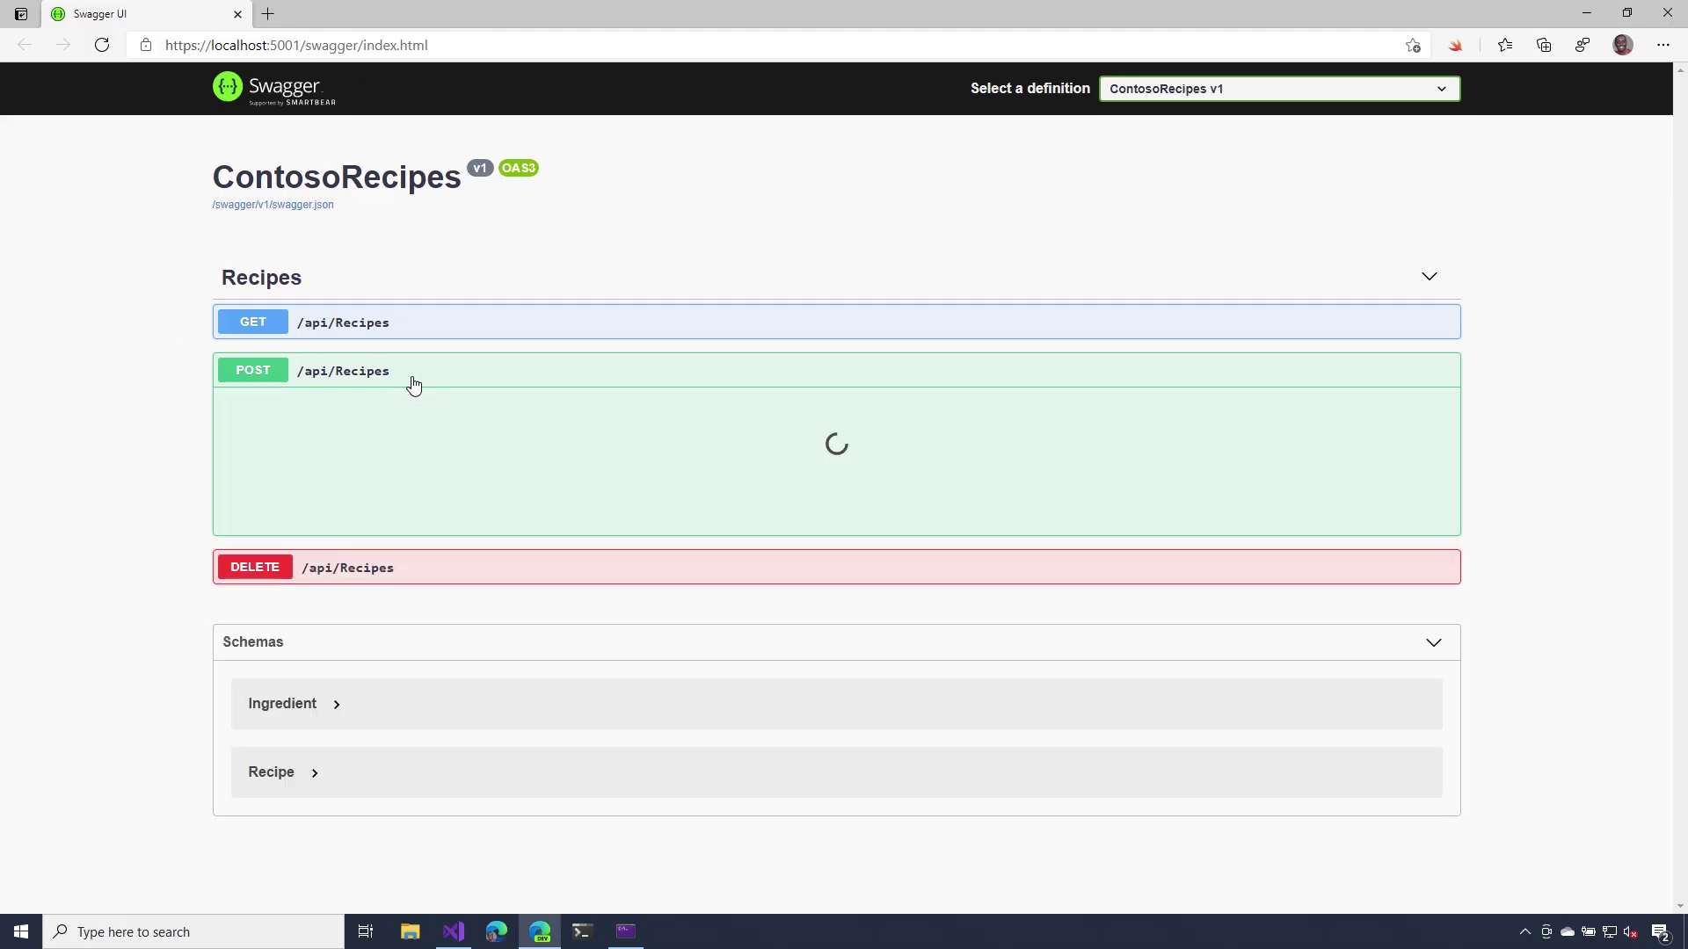
click(1398, 420)
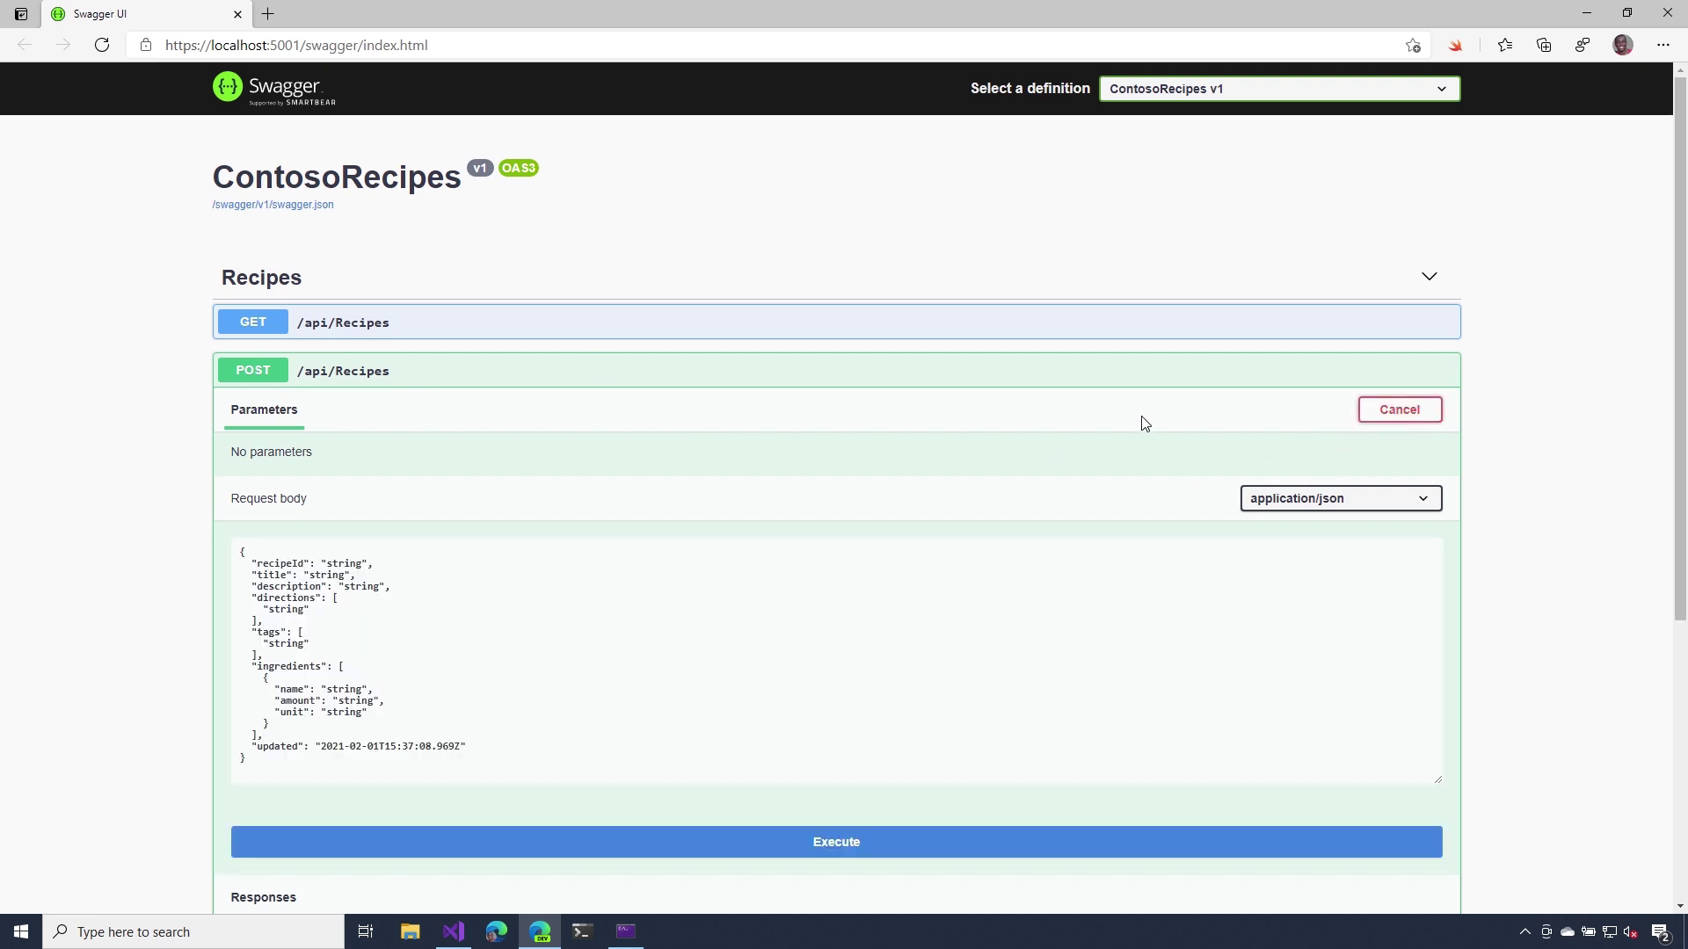
scroll(996, 457, down, 1)
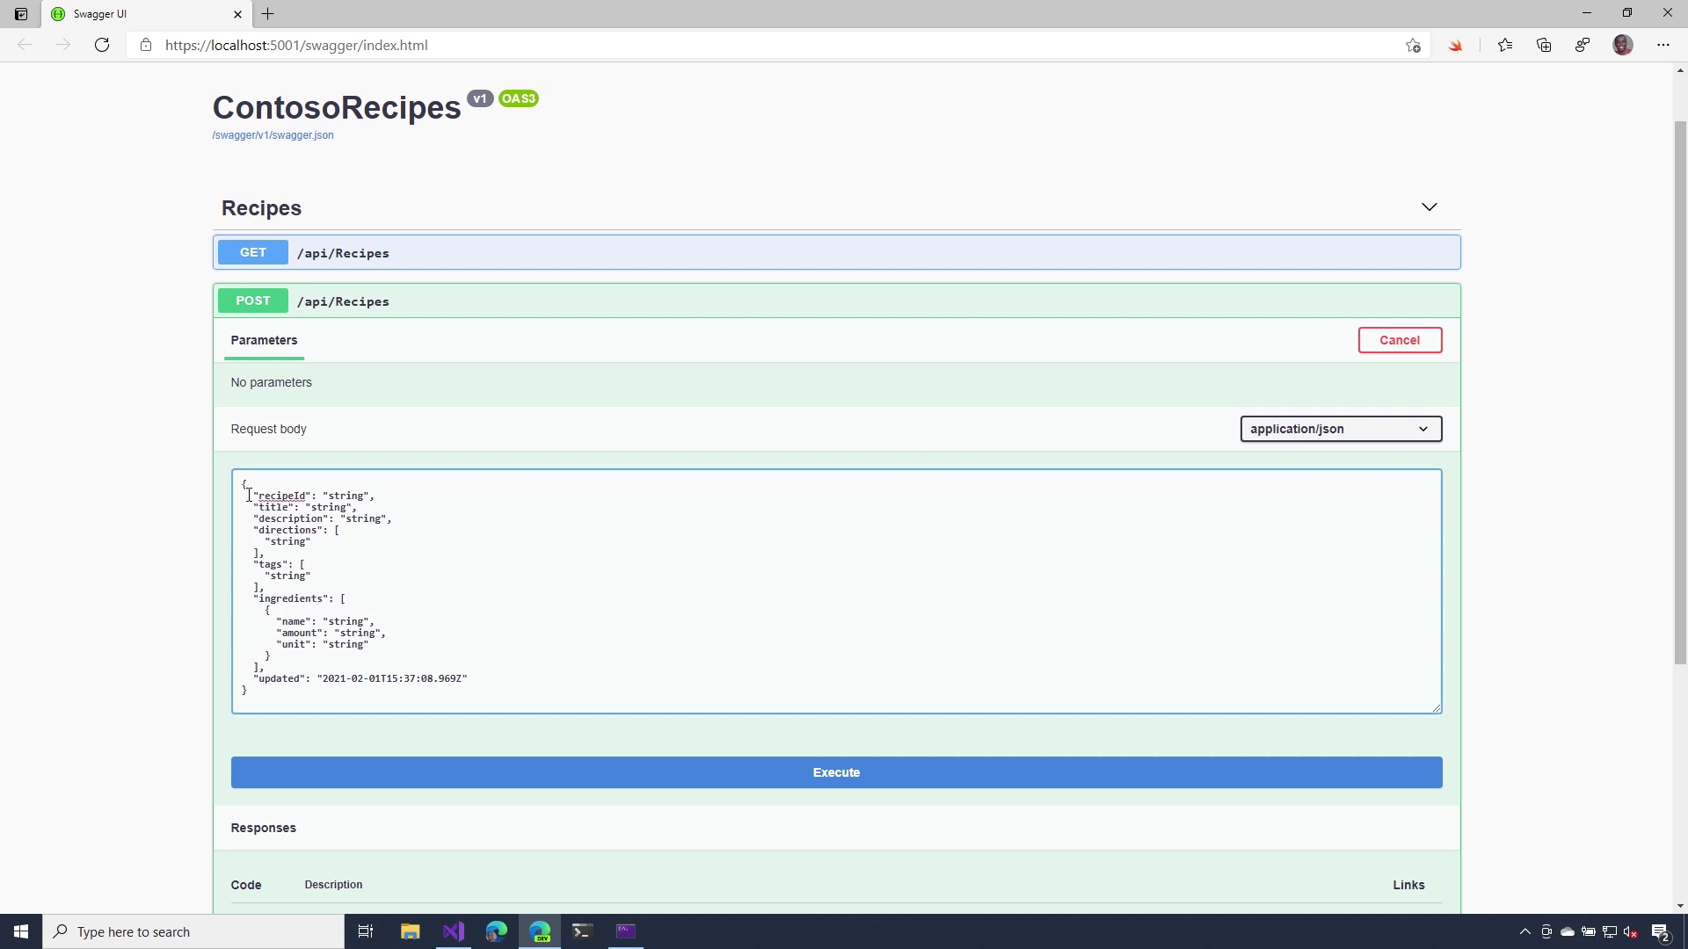
mouse_move(246, 488)
mouse_down()
mouse_move(510, 603)
mouse_move(543, 669)
mouse_move(531, 681)
mouse_up()
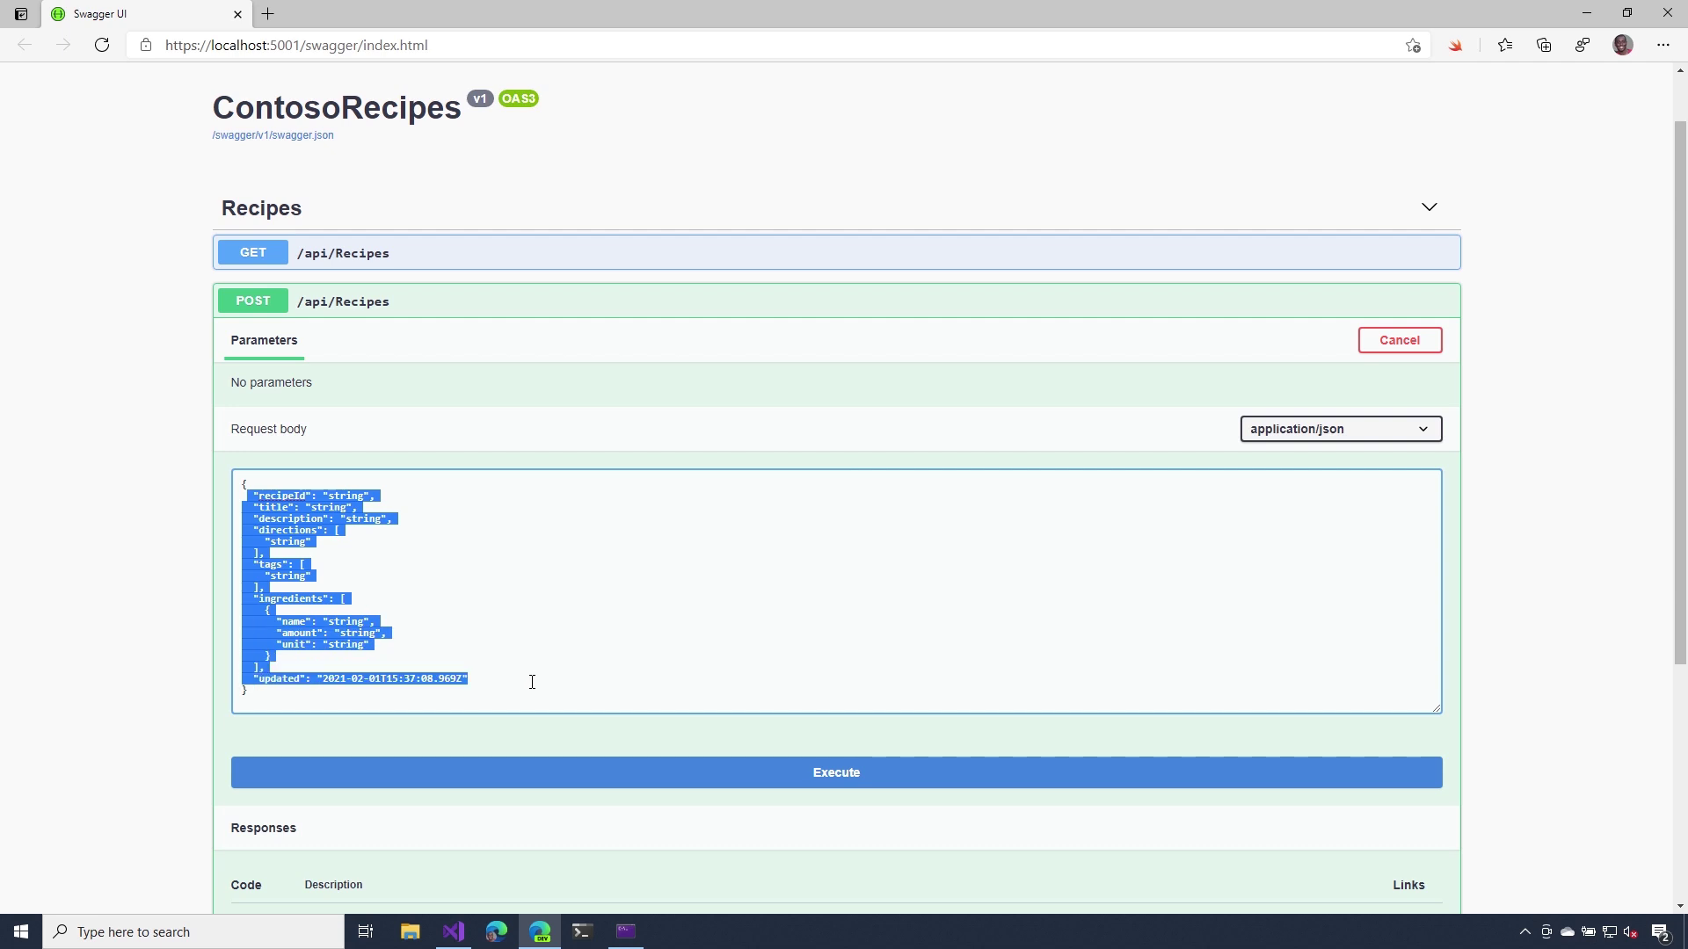
key(BackSpace)
scroll(284, 735, down, 2)
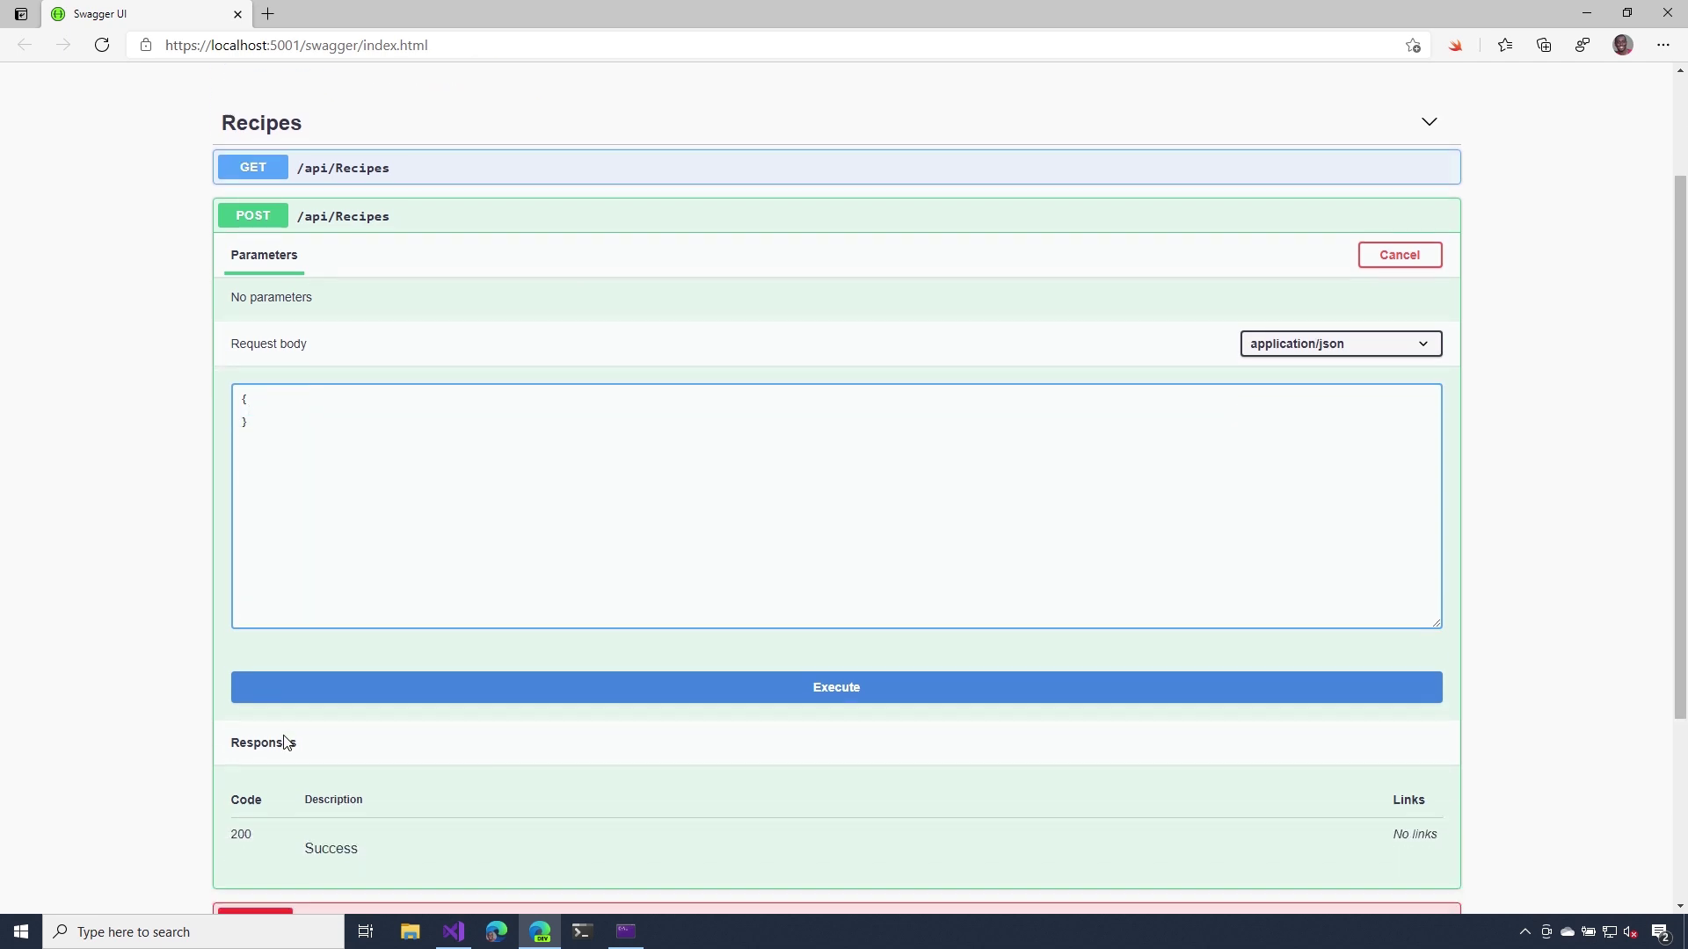
- Execute POST /api/Recipes with the {} body, returning a 400 requiring Title and Ingredients
click(334, 604)
scroll(205, 688, down, 1)
scroll(211, 712, down, 1)
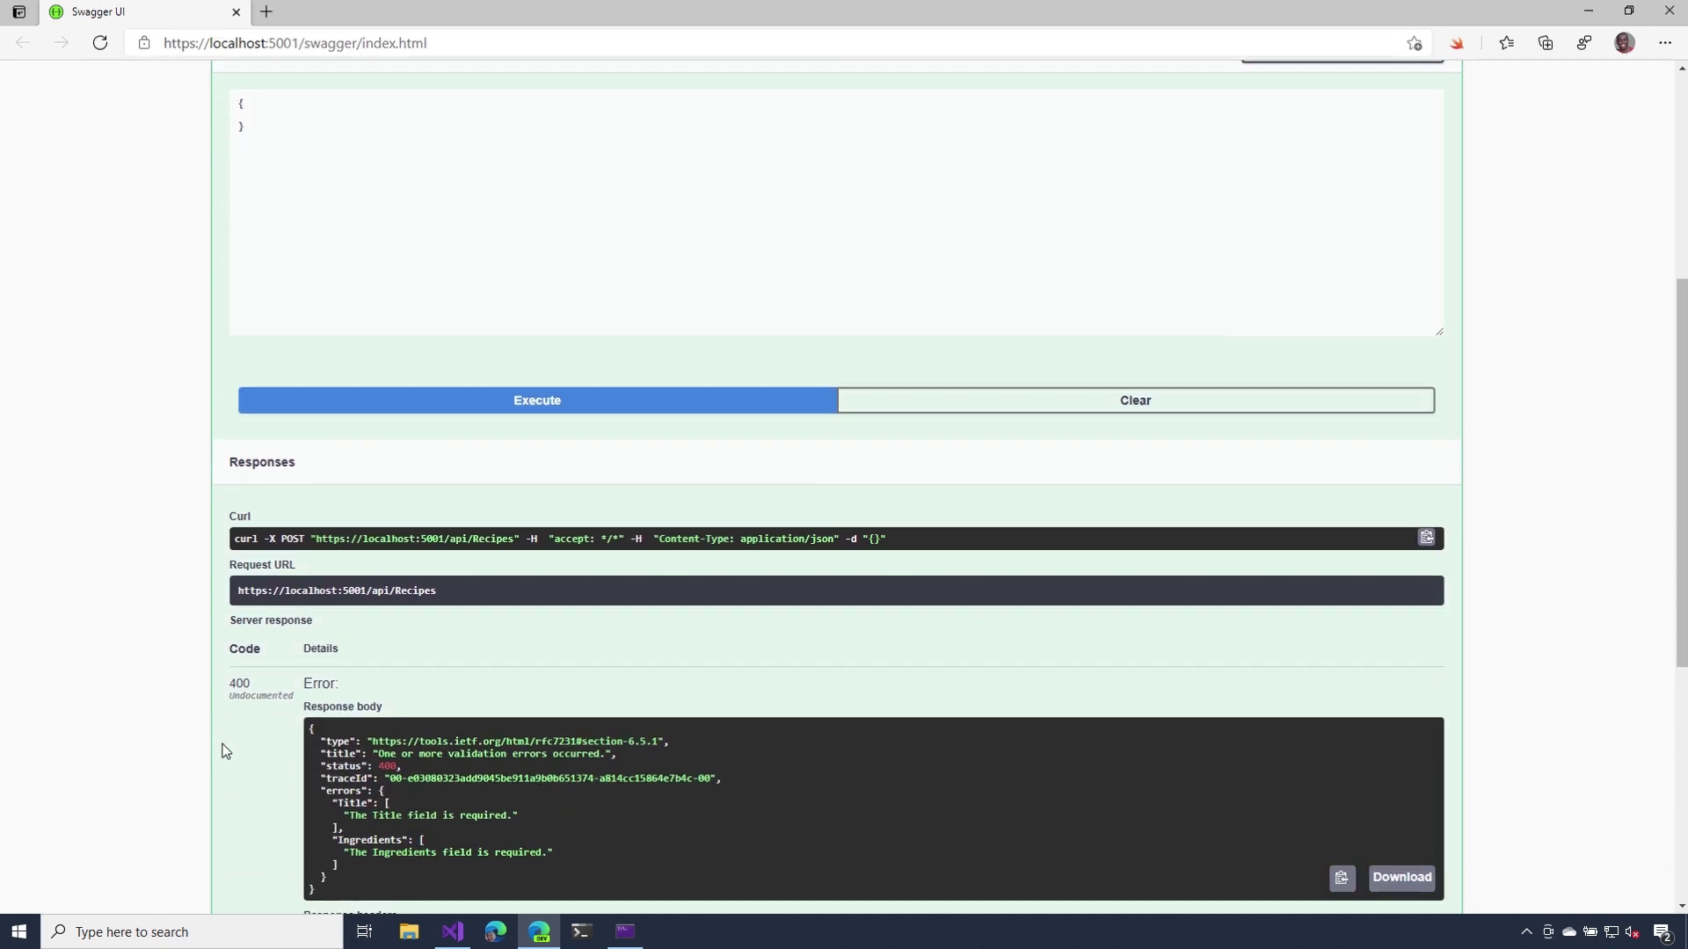